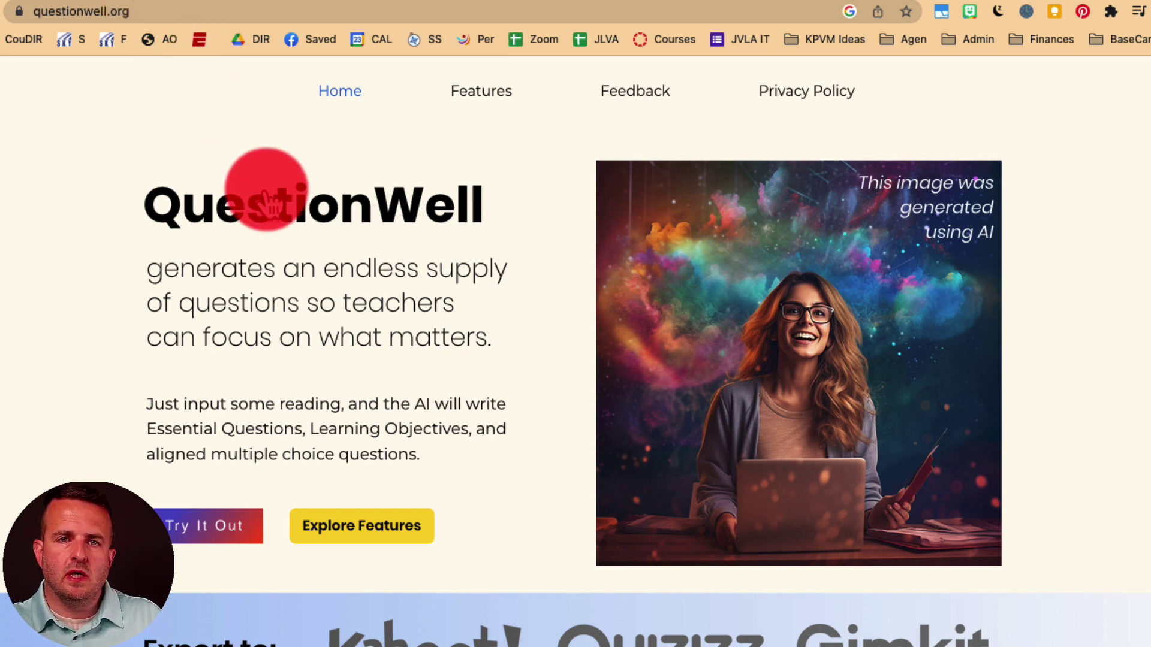
Open the QuestionWell app and sign in with a Google account
{"action": "scroll", "coordinate": [268, 205], "scroll_direction": "down", "scroll_amount": 2}
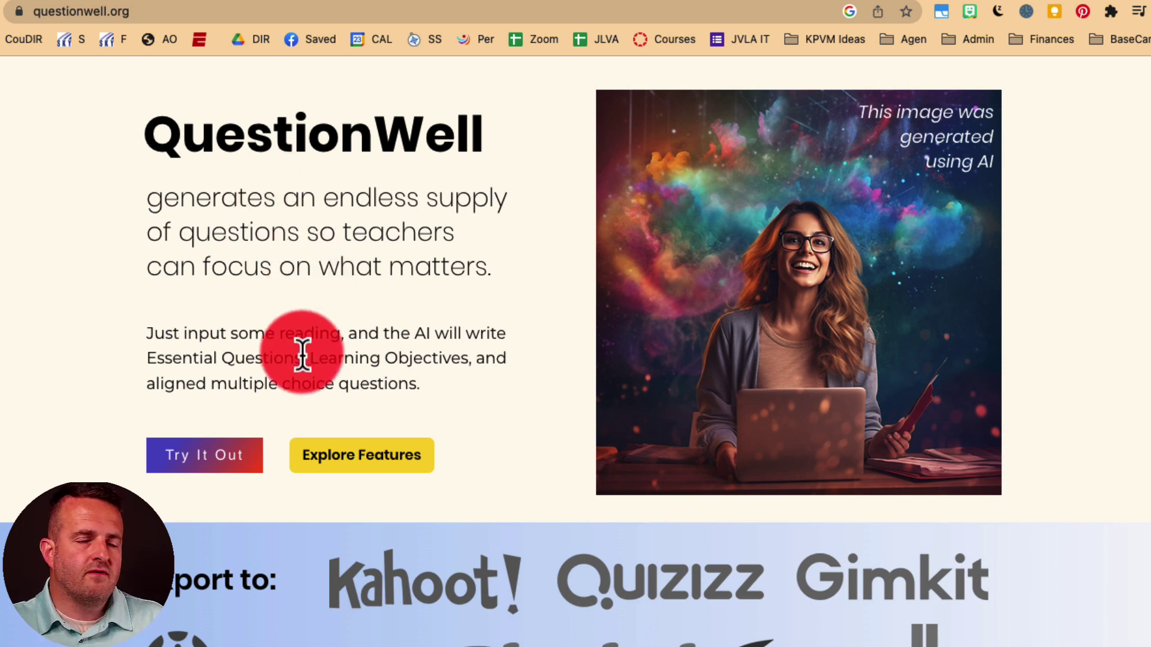
{"action": "left_click", "coordinate": [210, 463]}
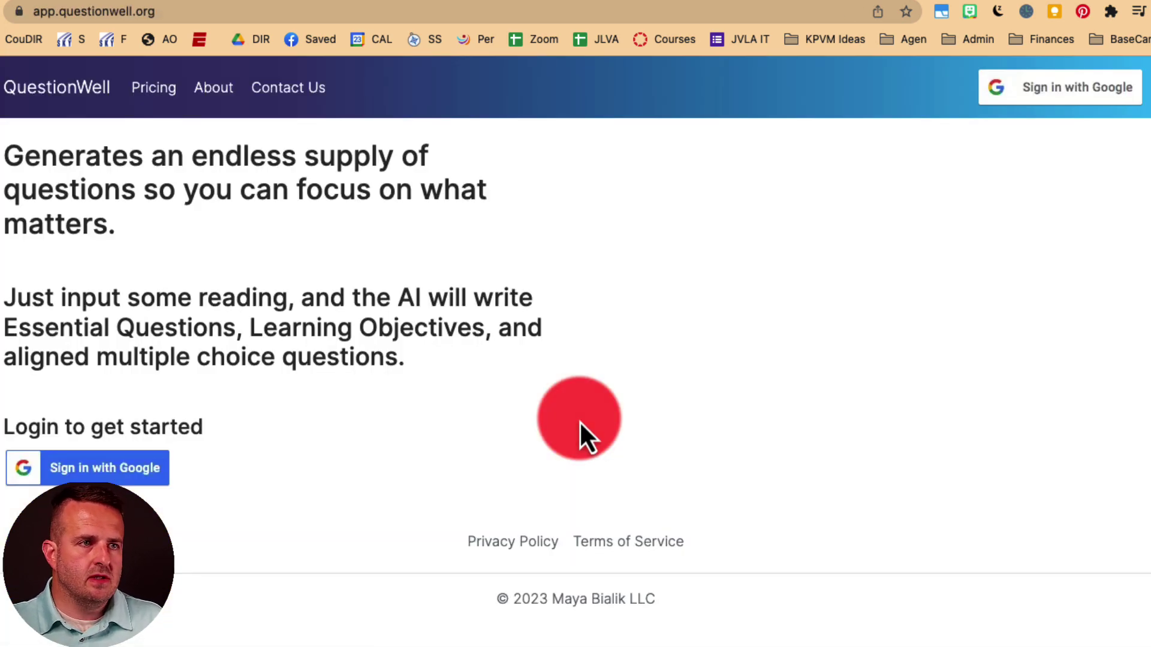
{"action": "left_click", "coordinate": [127, 474]}
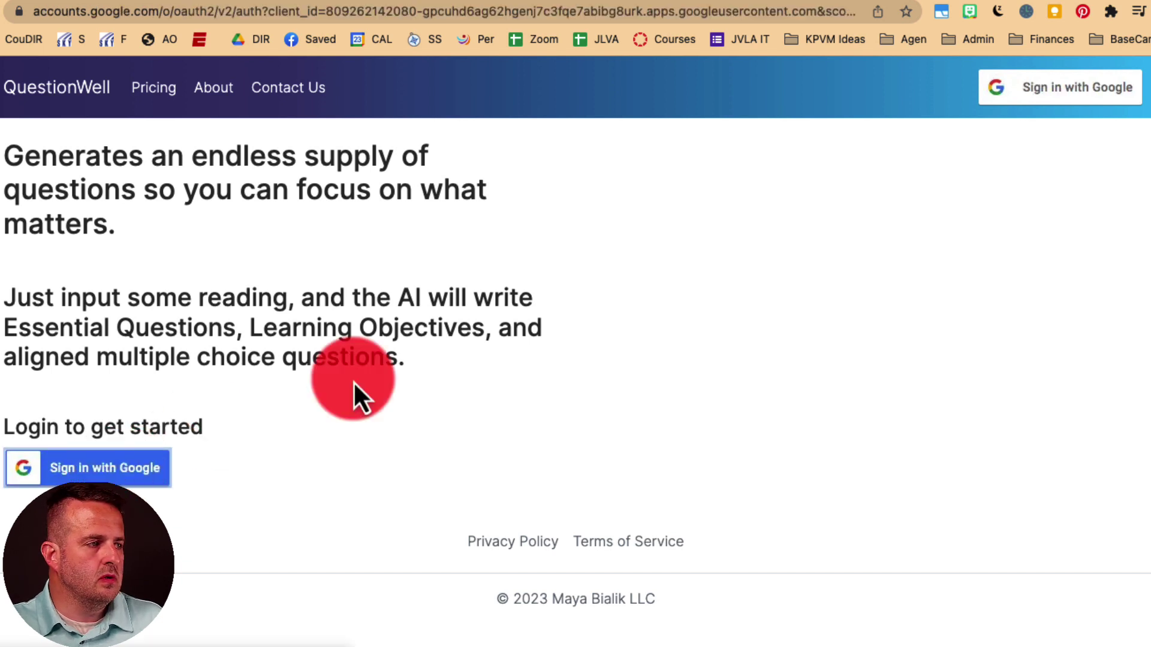
{"action": "left_click", "coordinate": [621, 302]}
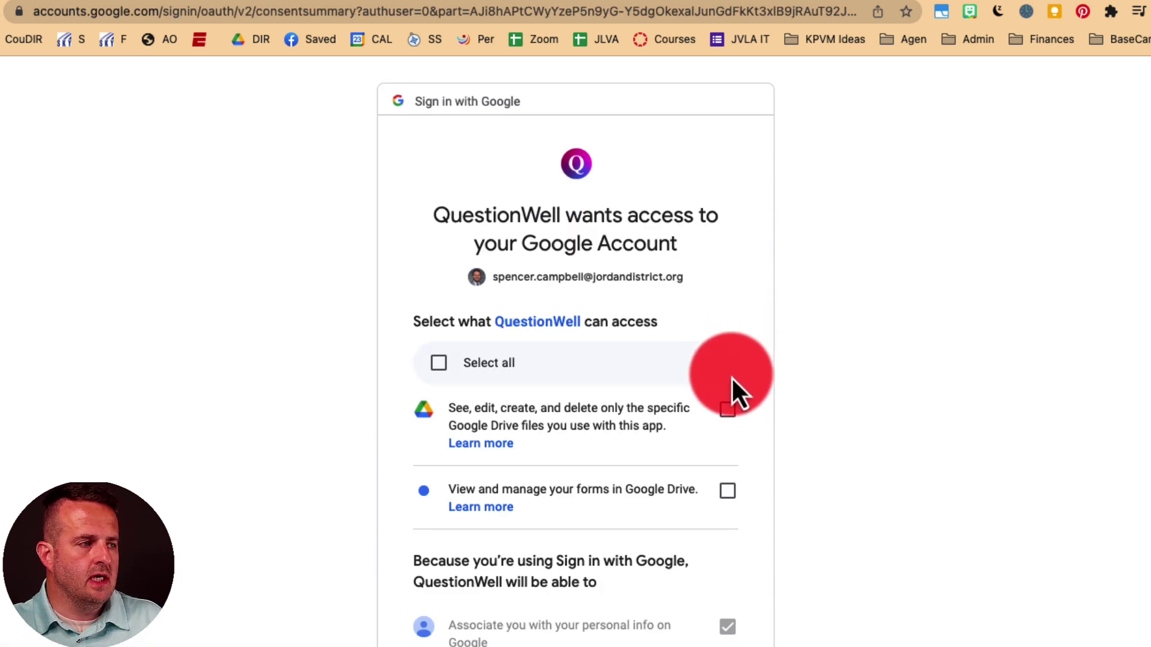
Grant all requested Google Drive and Forms permissions and finish signing in
{"action": "scroll", "coordinate": [732, 379], "scroll_direction": "down", "scroll_amount": 3}
{"action": "scroll", "coordinate": [730, 377], "scroll_direction": "down", "scroll_amount": 2}
{"action": "scroll", "coordinate": [731, 377], "scroll_direction": "up", "scroll_amount": 3}
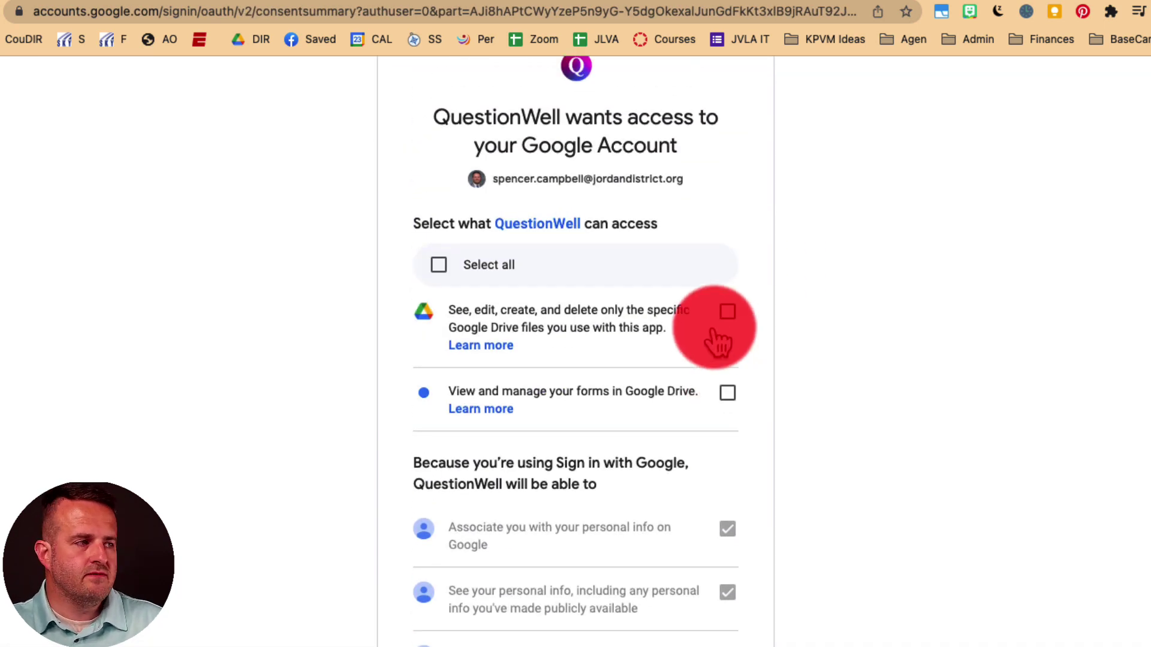
{"action": "left_click", "coordinate": [440, 265]}
{"action": "scroll", "coordinate": [850, 352], "scroll_direction": "down", "scroll_amount": 6}
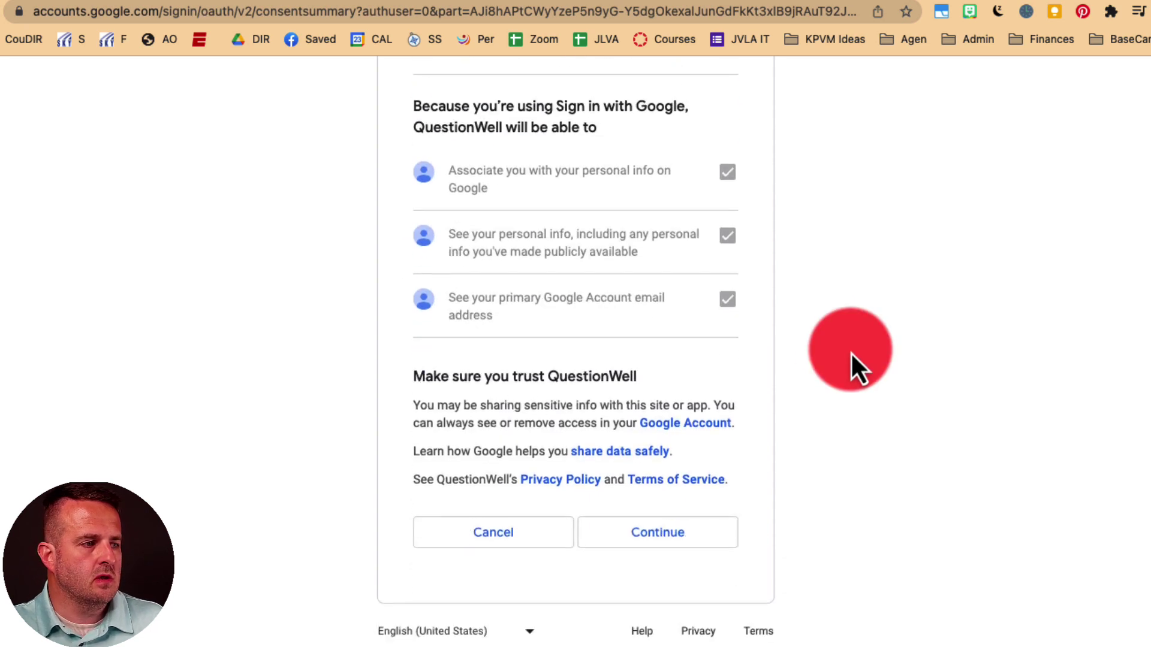
{"action": "left_click", "coordinate": [658, 539]}
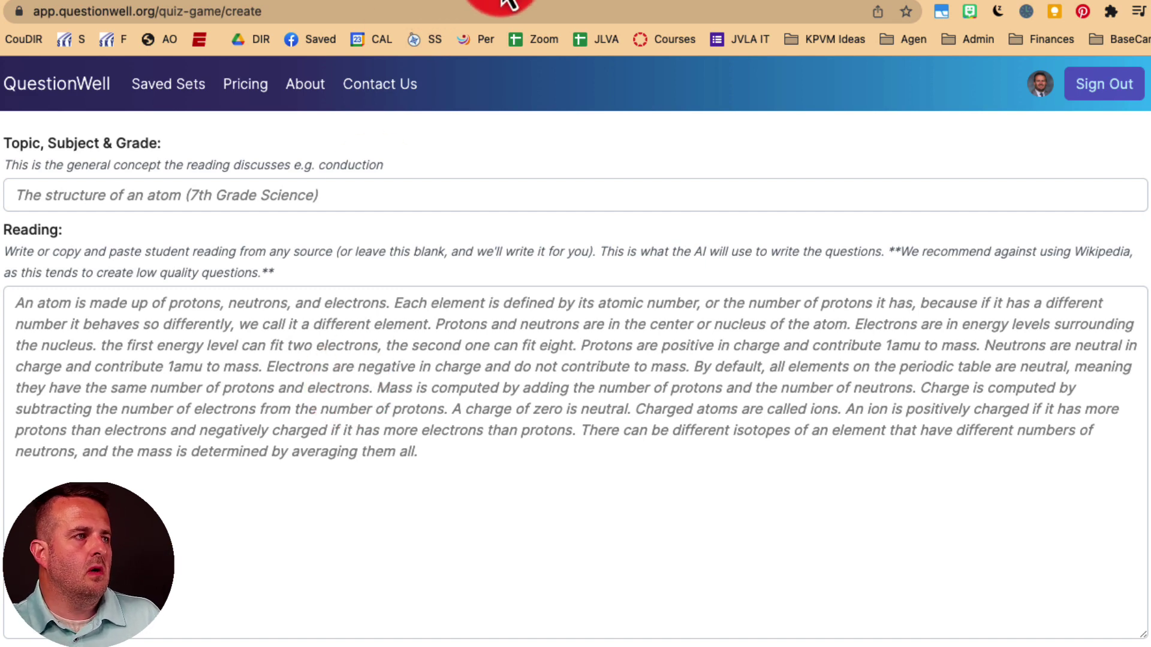
Highlight the full Edutopia classroom-routines article text, then return to QuestionWell's creation form
{"action": "left_click", "coordinate": [501, 3]}
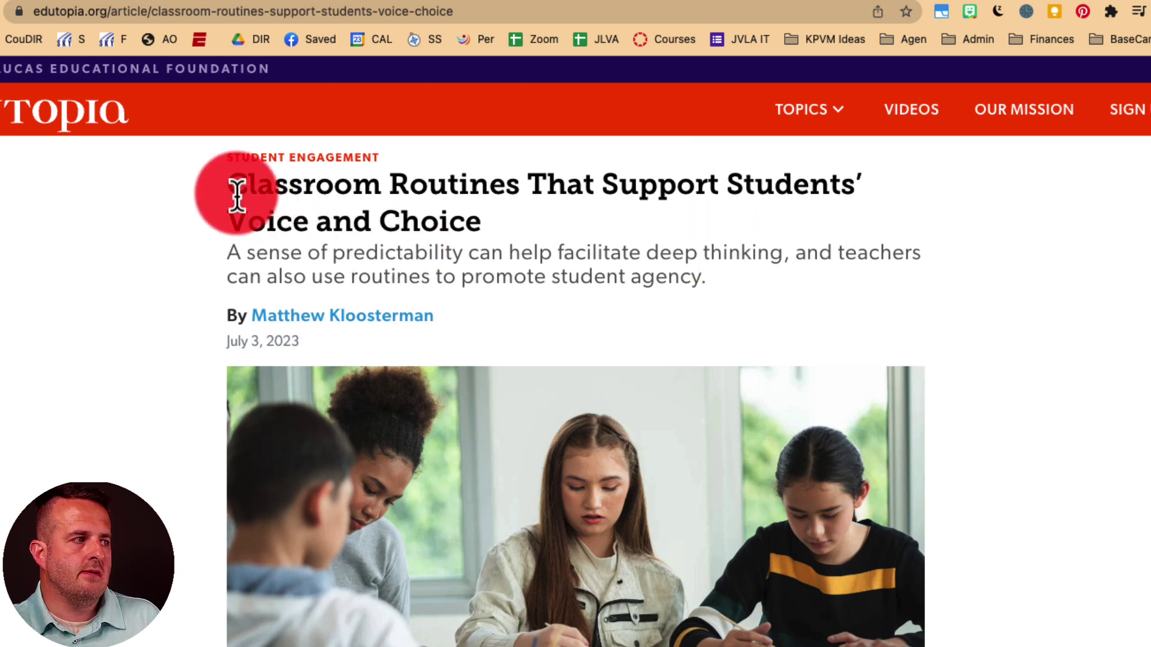
{"action": "scroll", "coordinate": [233, 269], "scroll_direction": "down", "scroll_amount": 2}
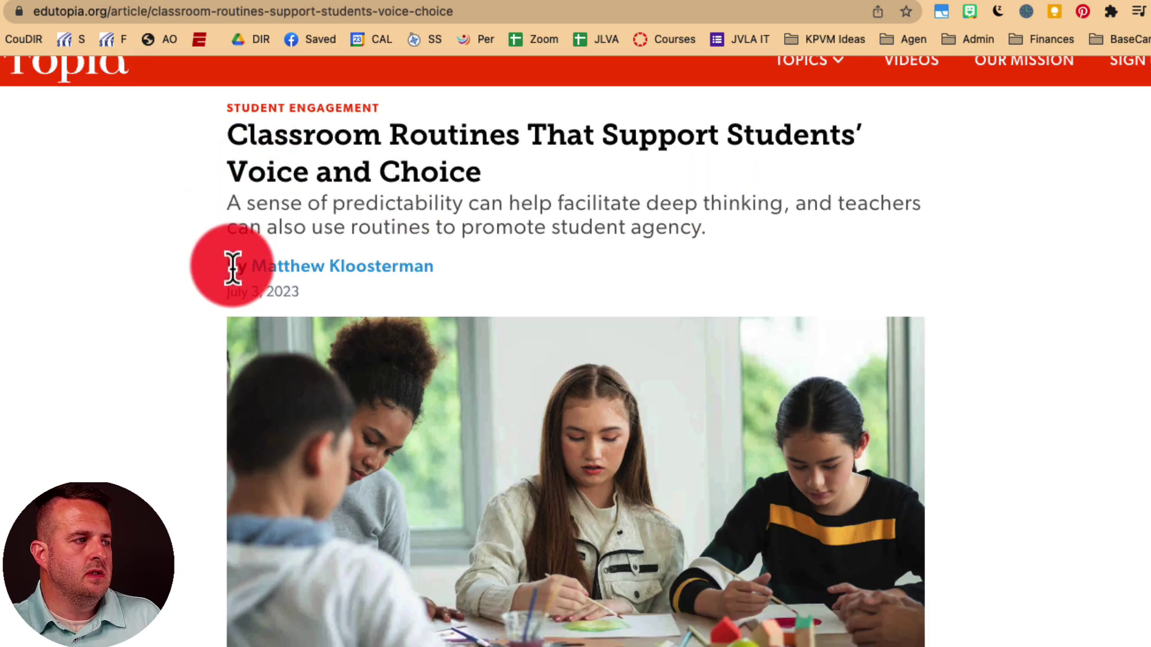
{"action": "scroll", "coordinate": [233, 267], "scroll_direction": "down", "scroll_amount": 10}
{"action": "left_click_drag", "start_coordinate": [223, 249], "coordinate": [863, 425]}
{"action": "scroll", "coordinate": [511, 386], "scroll_direction": "down", "scroll_amount": 20}
{"action": "scroll", "coordinate": [512, 386], "scroll_direction": "down", "scroll_amount": 20}
{"action": "scroll", "coordinate": [511, 386], "scroll_direction": "down", "scroll_amount": 20}
{"action": "scroll", "coordinate": [512, 385], "scroll_direction": "down", "scroll_amount": 2}
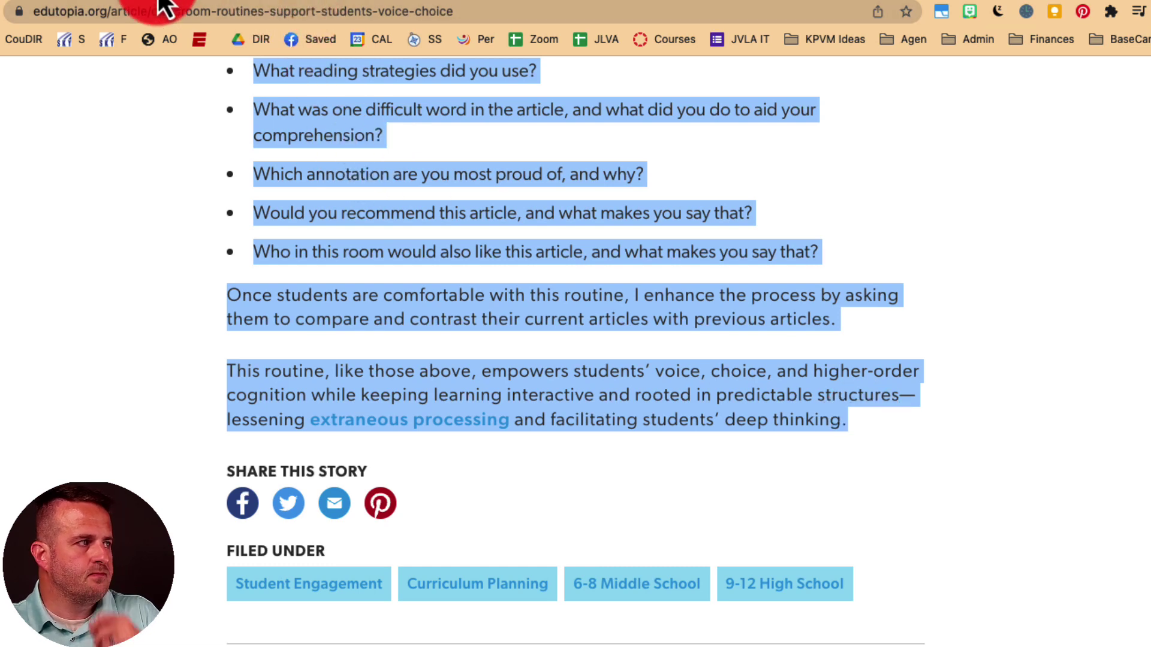
{"action": "left_click", "coordinate": [295, 5]}
{"action": "scroll", "coordinate": [659, 299], "scroll_direction": "down", "scroll_amount": 2}
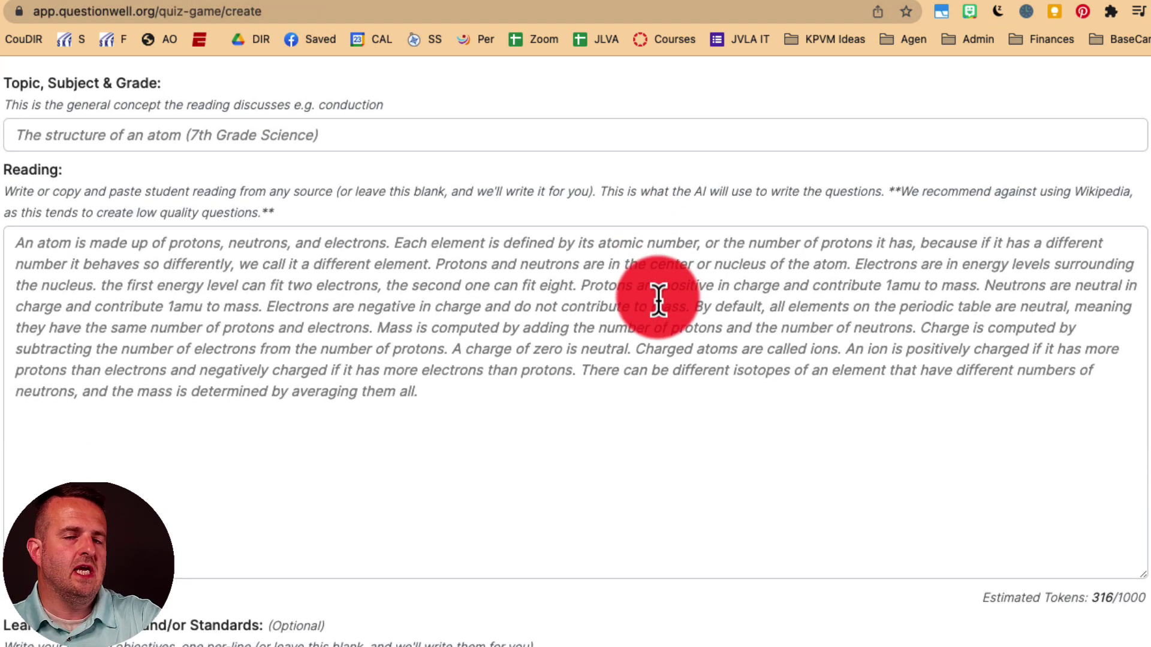
Replace the example reading with the pasted Edutopia article, filling the 1000/1000 token limit
{"action": "left_click", "coordinate": [25, 251]}
{"action": "key", "text": "super+v"}
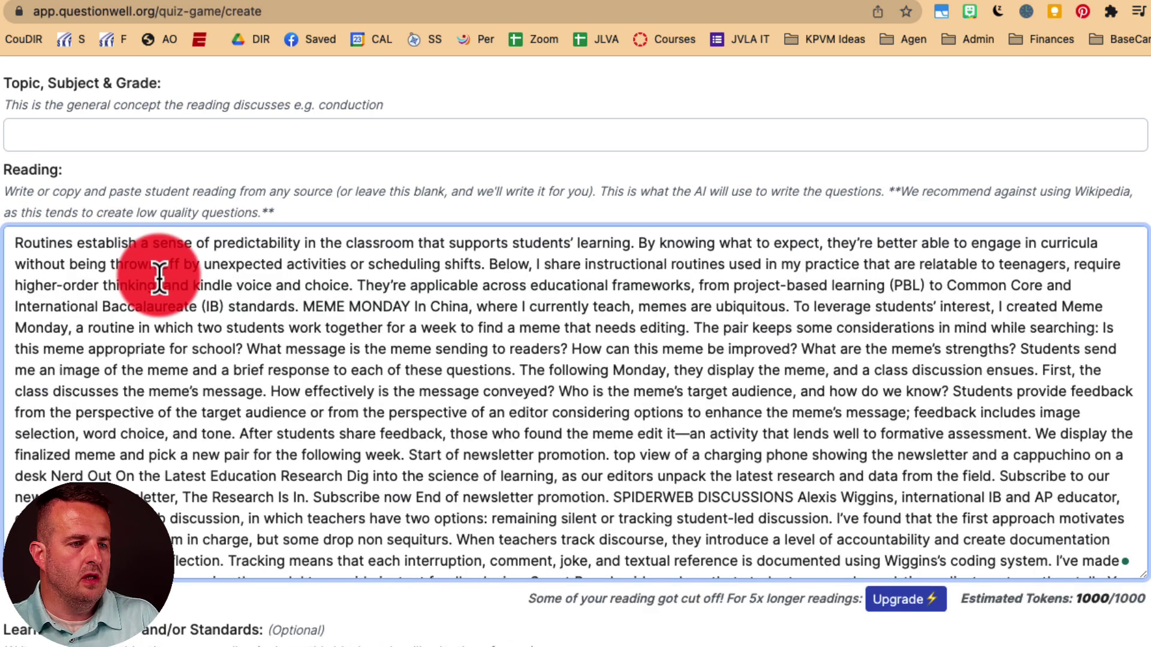
{"action": "mouse_move", "coordinate": [773, 334]}
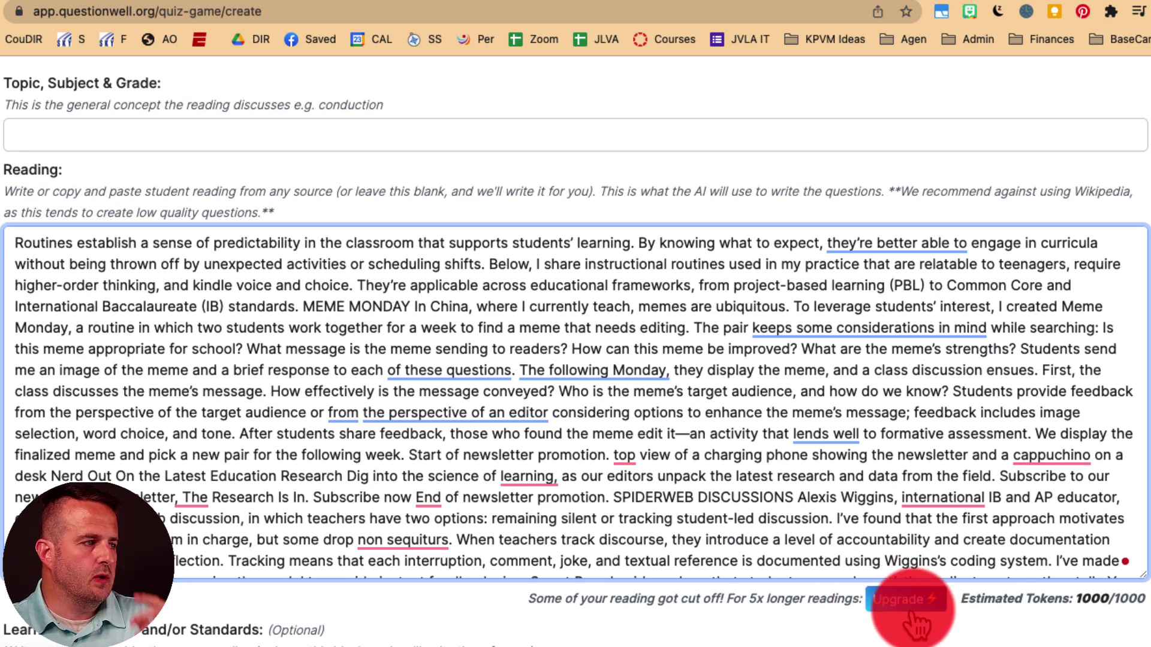
Enter 'Choice and Voice' as the Topic, Subject & Grade
{"action": "left_click", "coordinate": [244, 143]}
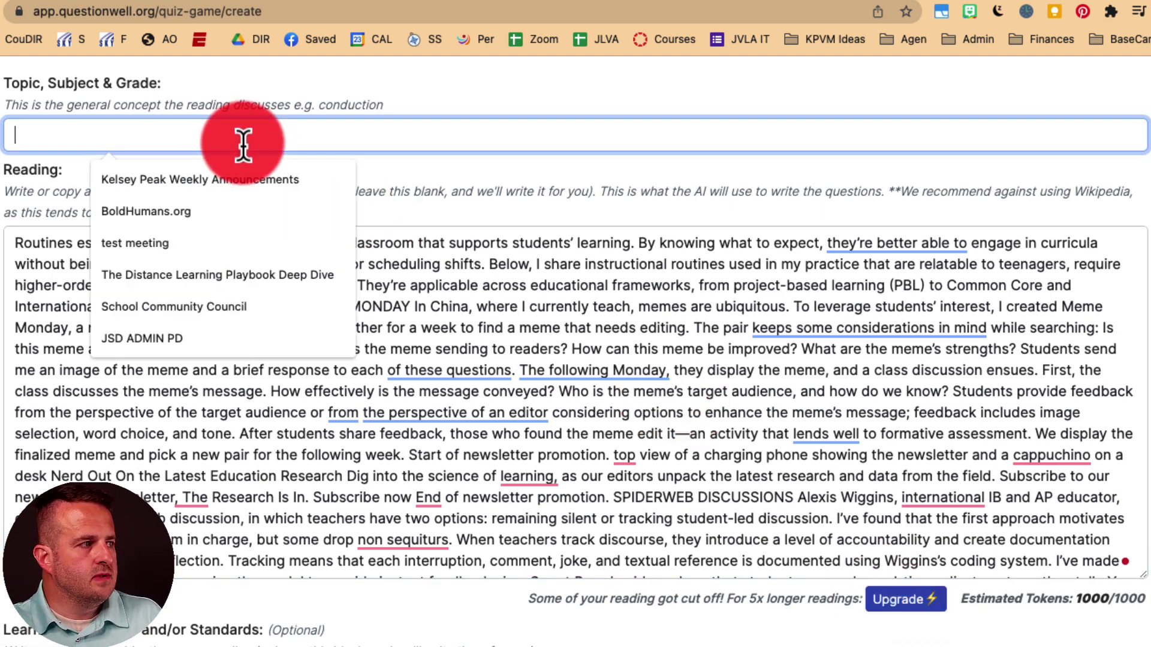
{"action": "type", "text": "Choice and Voice"}
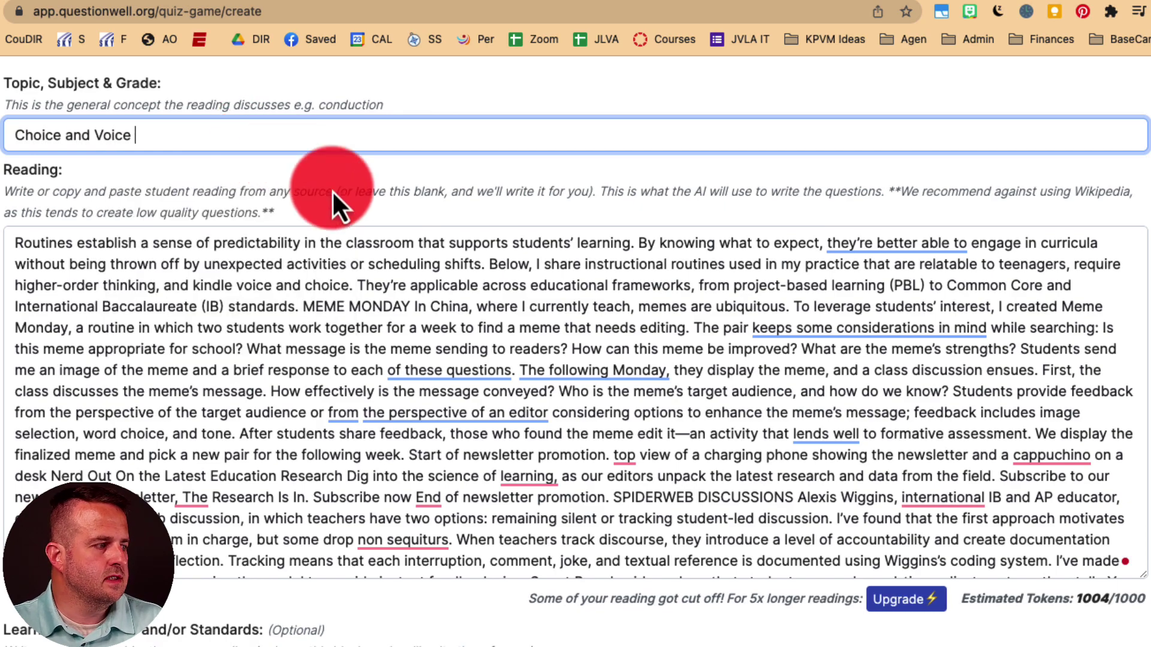
{"action": "scroll", "coordinate": [380, 259], "scroll_direction": "down", "scroll_amount": 10}
{"action": "scroll", "coordinate": [380, 258], "scroll_direction": "down", "scroll_amount": 3}
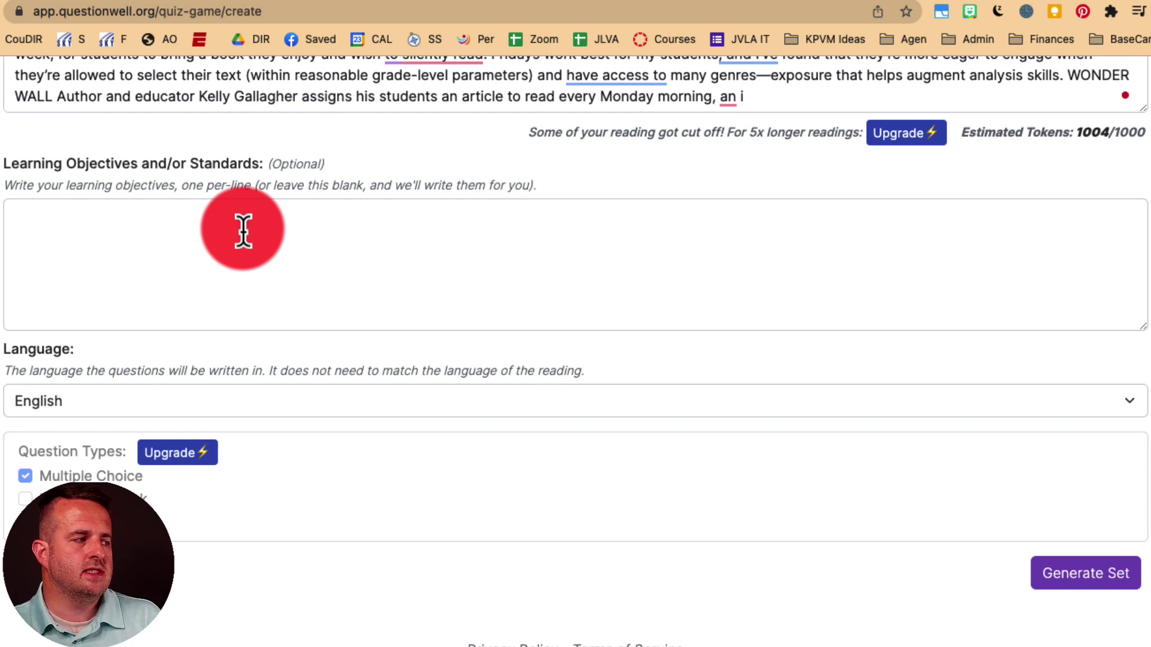
Keep English as the language and generate the multiple-choice question set
{"action": "left_click", "coordinate": [190, 397]}
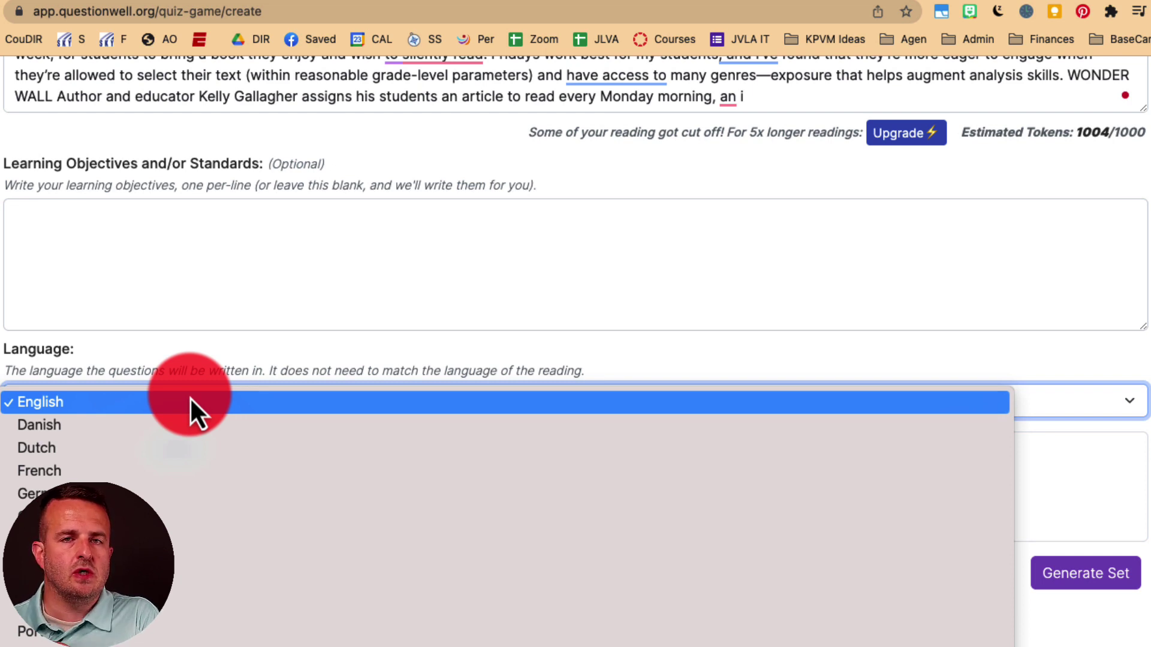
{"action": "left_click", "coordinate": [619, 343]}
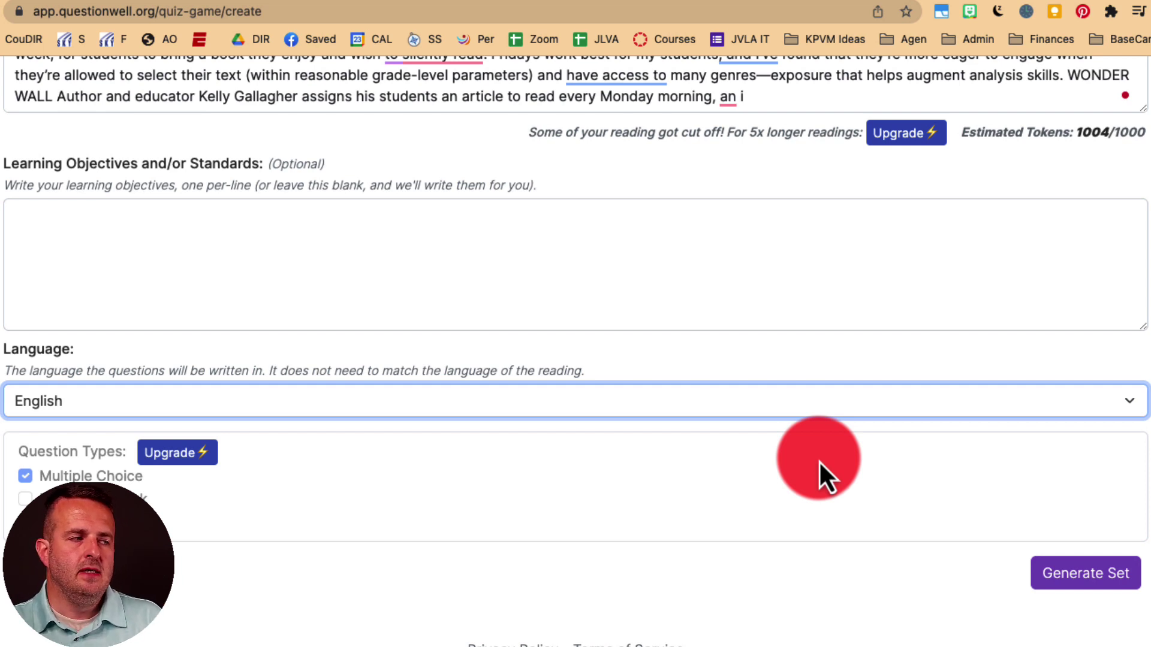
{"action": "left_click", "coordinate": [1086, 574]}
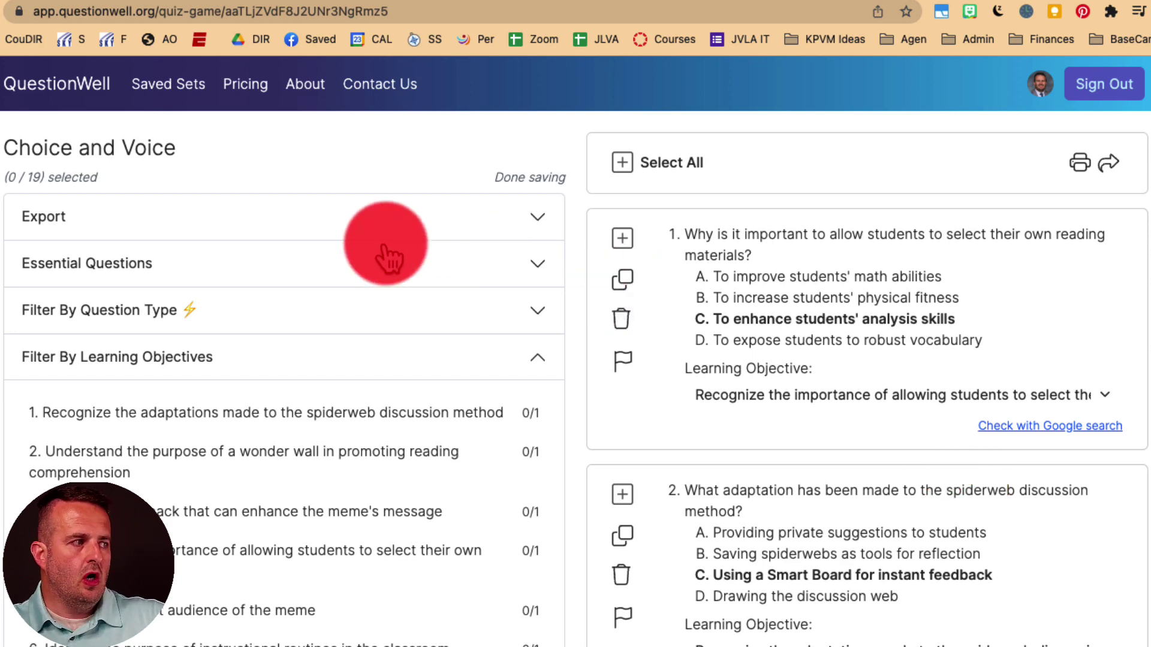
Expand the question-type breakdown and the Essential Questions list of the generated set
{"action": "scroll", "coordinate": [387, 252], "scroll_direction": "down", "scroll_amount": 2}
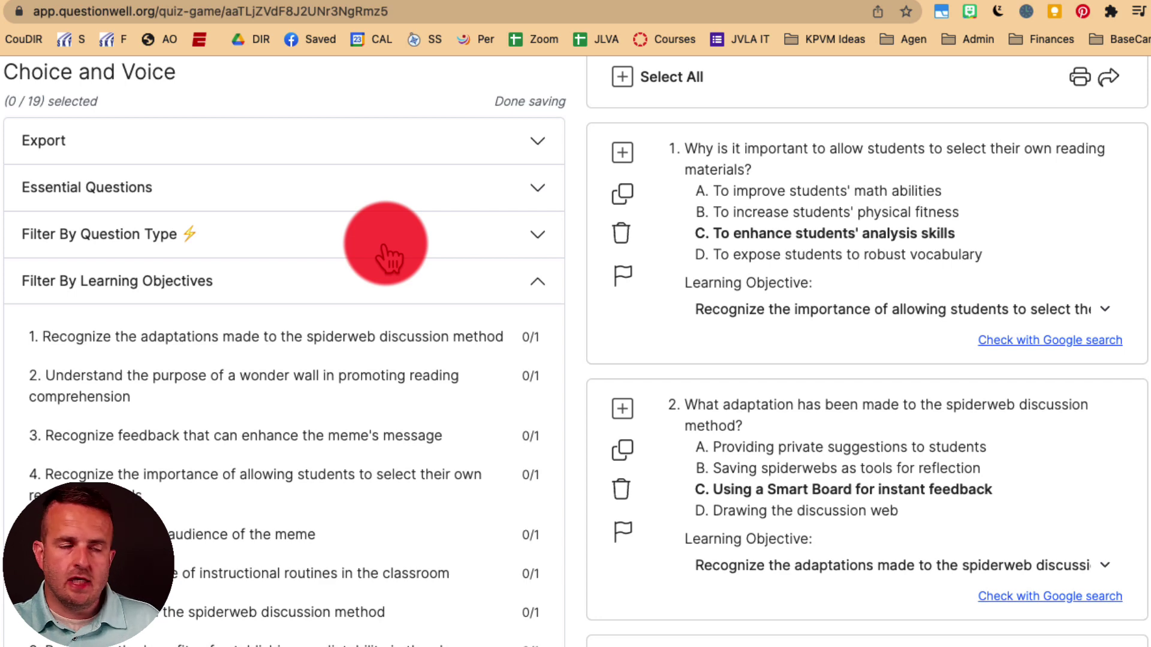
{"action": "left_click", "coordinate": [531, 241]}
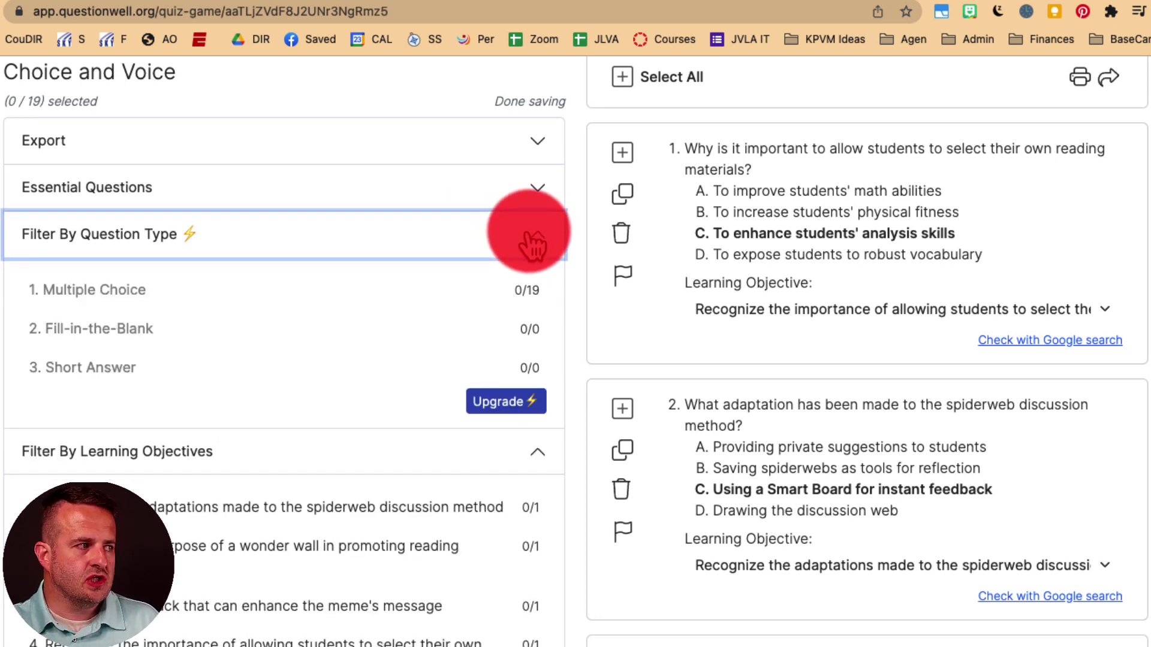
{"action": "left_click", "coordinate": [549, 188]}
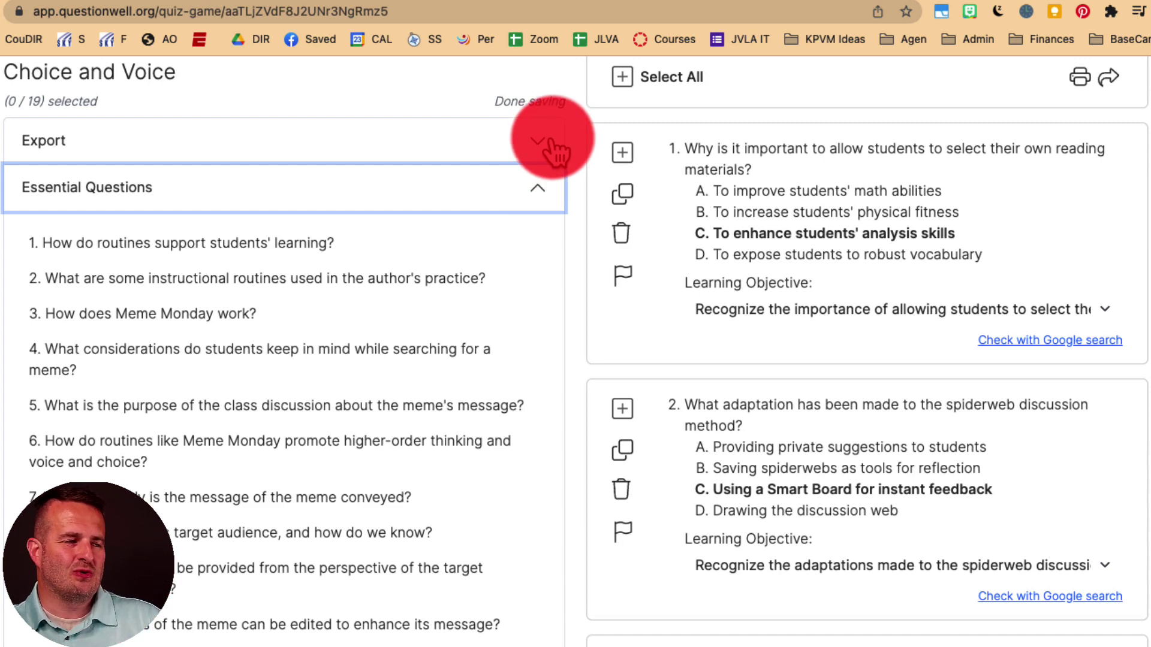
{"action": "scroll", "coordinate": [888, 299], "scroll_direction": "up", "scroll_amount": 2}
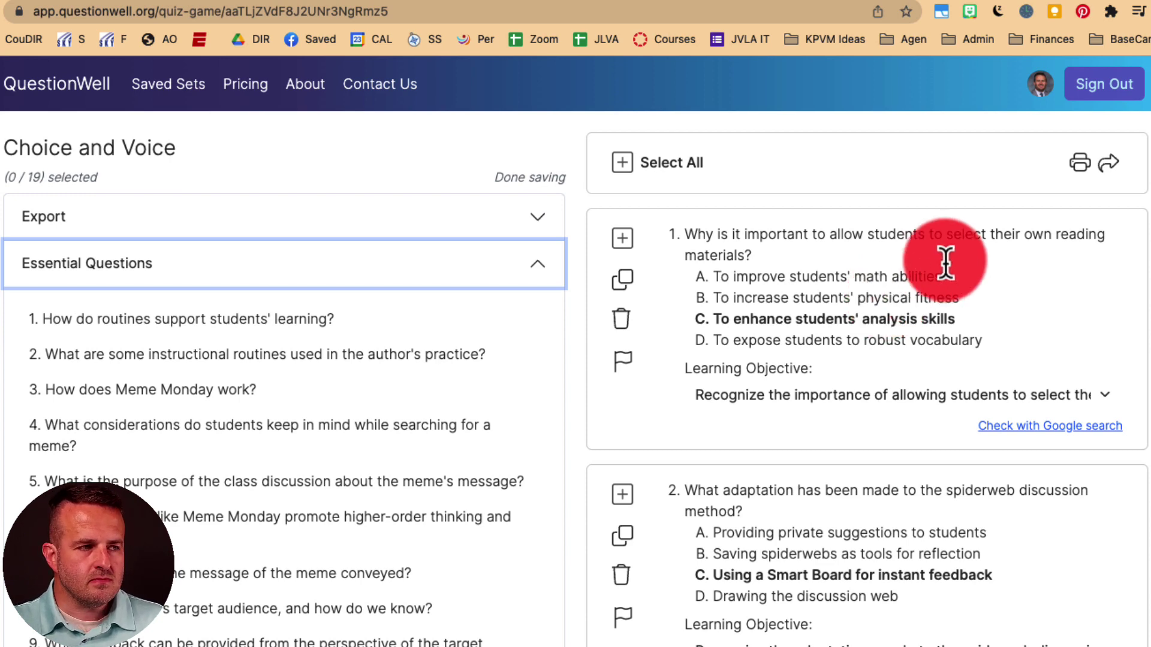
{"action": "scroll", "coordinate": [1010, 334], "scroll_direction": "down", "scroll_amount": 1}
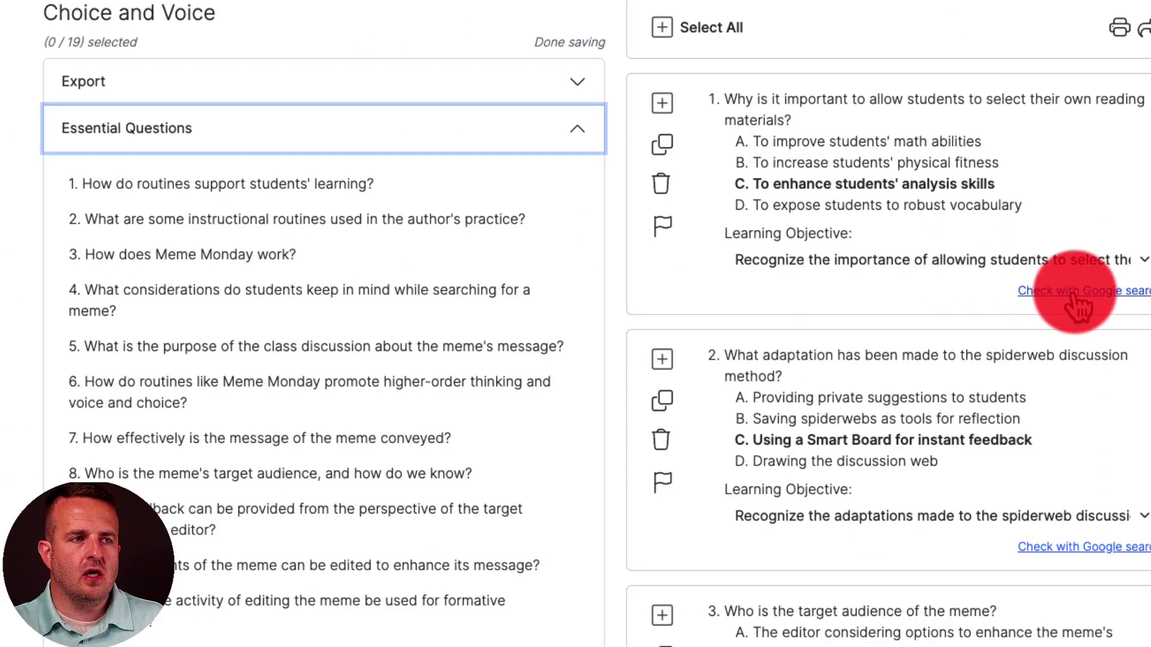
{"action": "left_click", "coordinate": [1077, 305]}
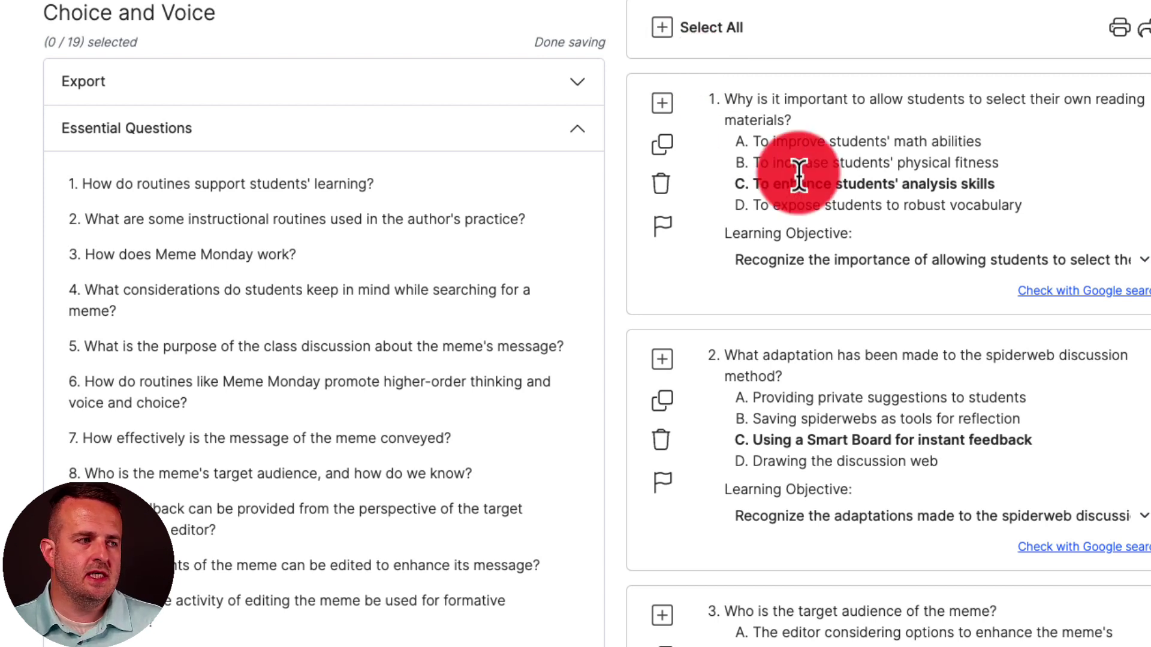
{"action": "scroll", "coordinate": [799, 176], "scroll_direction": "down", "scroll_amount": 20}
{"action": "scroll", "coordinate": [799, 175], "scroll_direction": "down", "scroll_amount": 2}
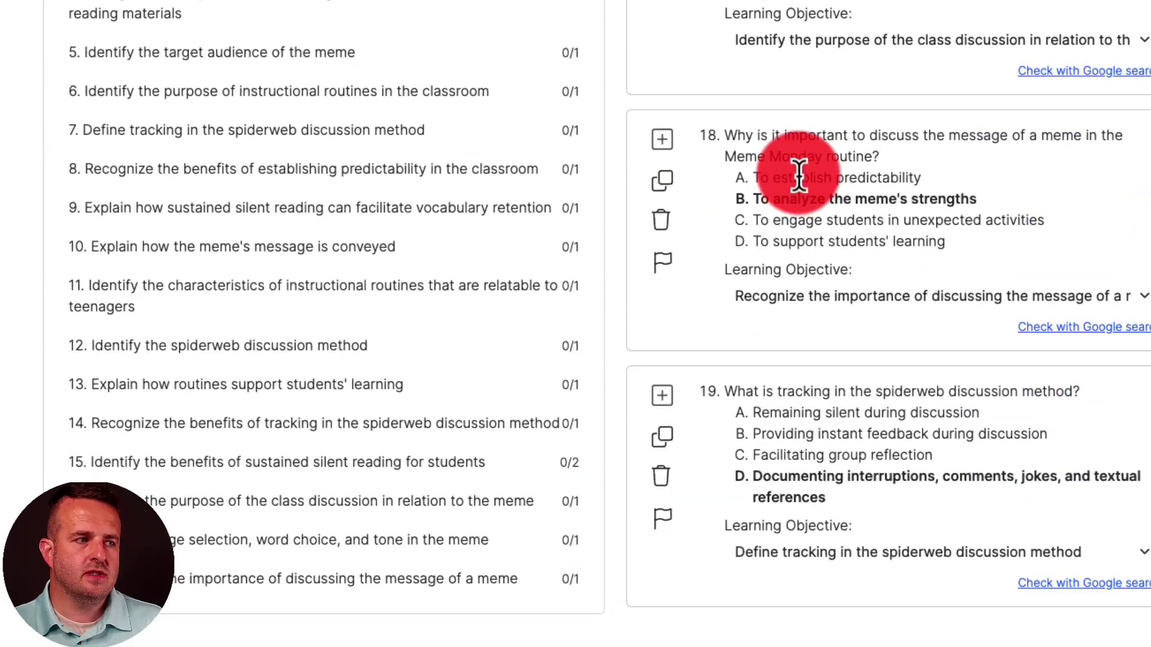
{"action": "scroll", "coordinate": [837, 378], "scroll_direction": "up", "scroll_amount": 20}
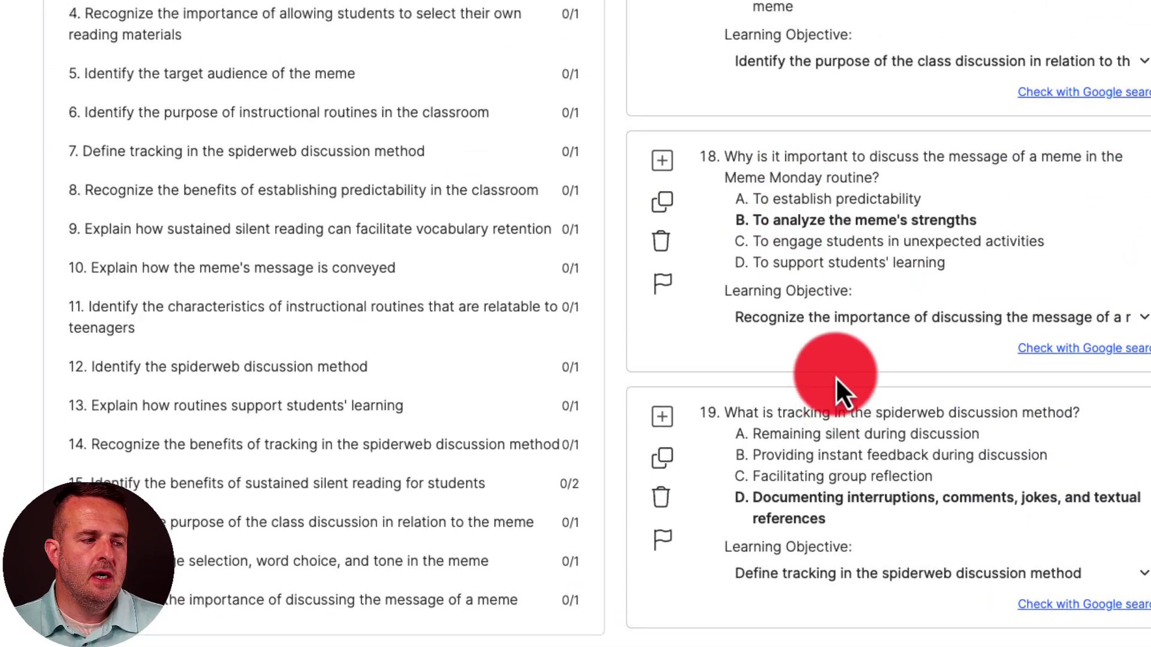
{"action": "scroll", "coordinate": [838, 377], "scroll_direction": "up", "scroll_amount": 1}
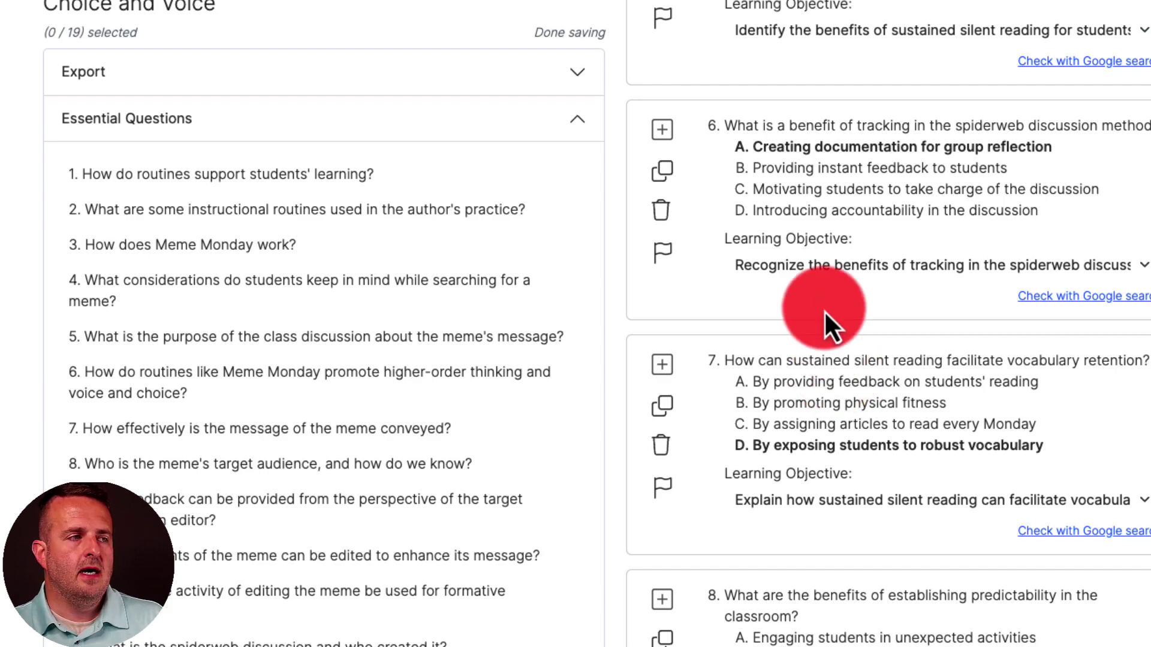
{"action": "scroll", "coordinate": [819, 300], "scroll_direction": "up", "scroll_amount": 11}
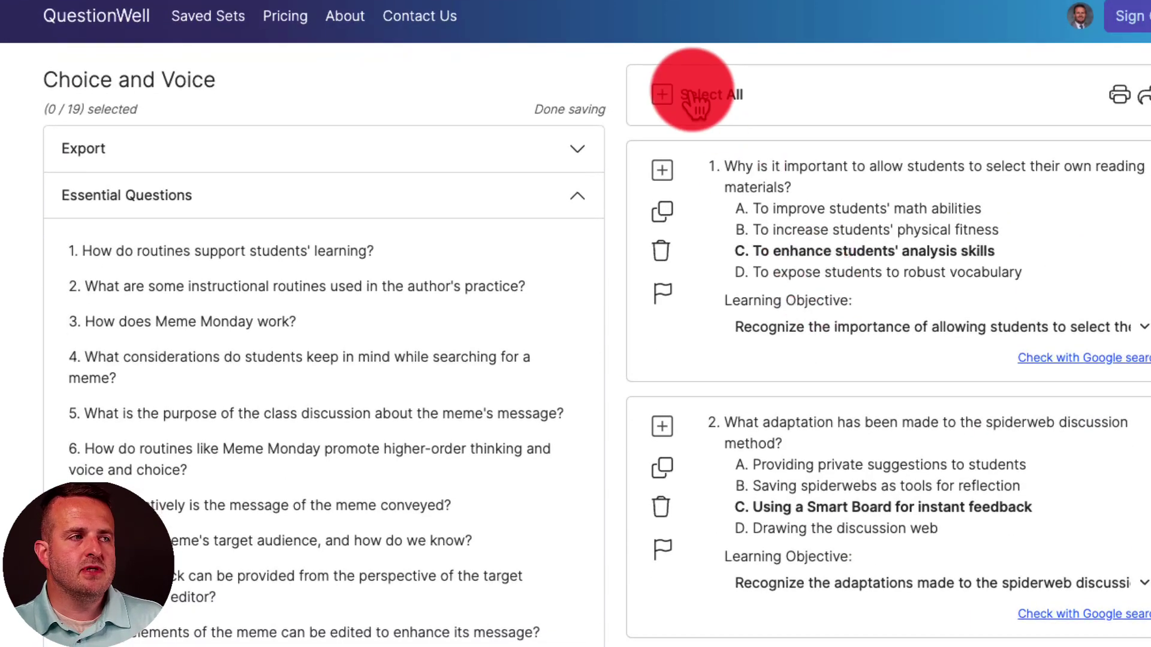
Select all 19 Choice and Voice questions and expand the Export options
{"action": "left_click", "coordinate": [666, 102]}
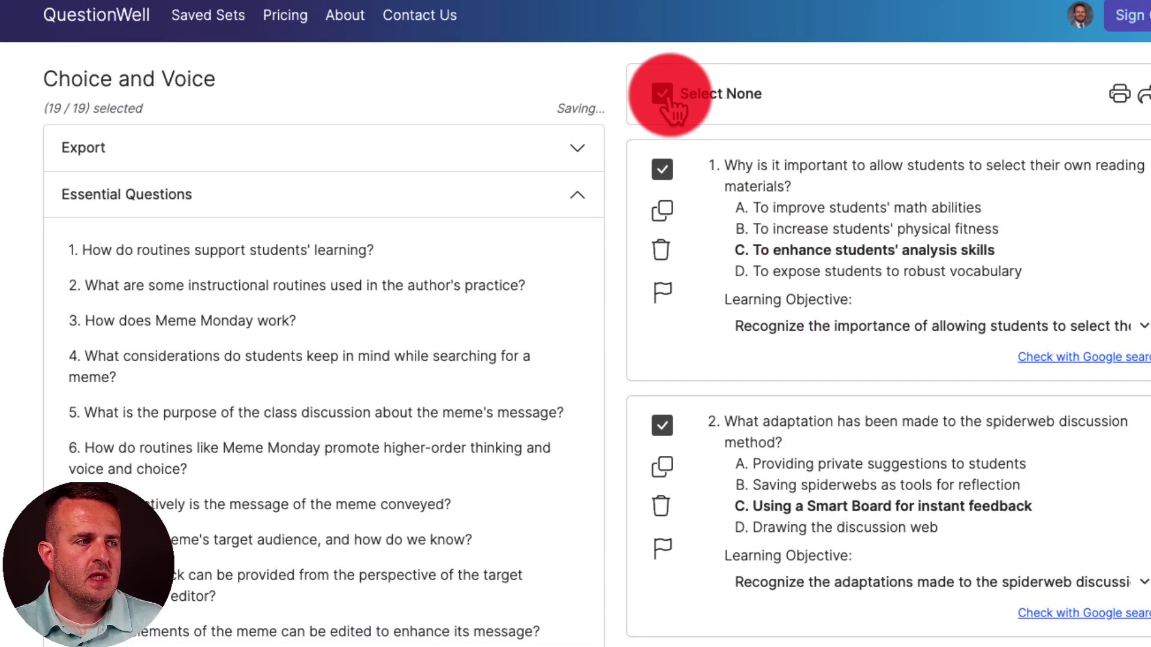
{"action": "left_click", "coordinate": [672, 295]}
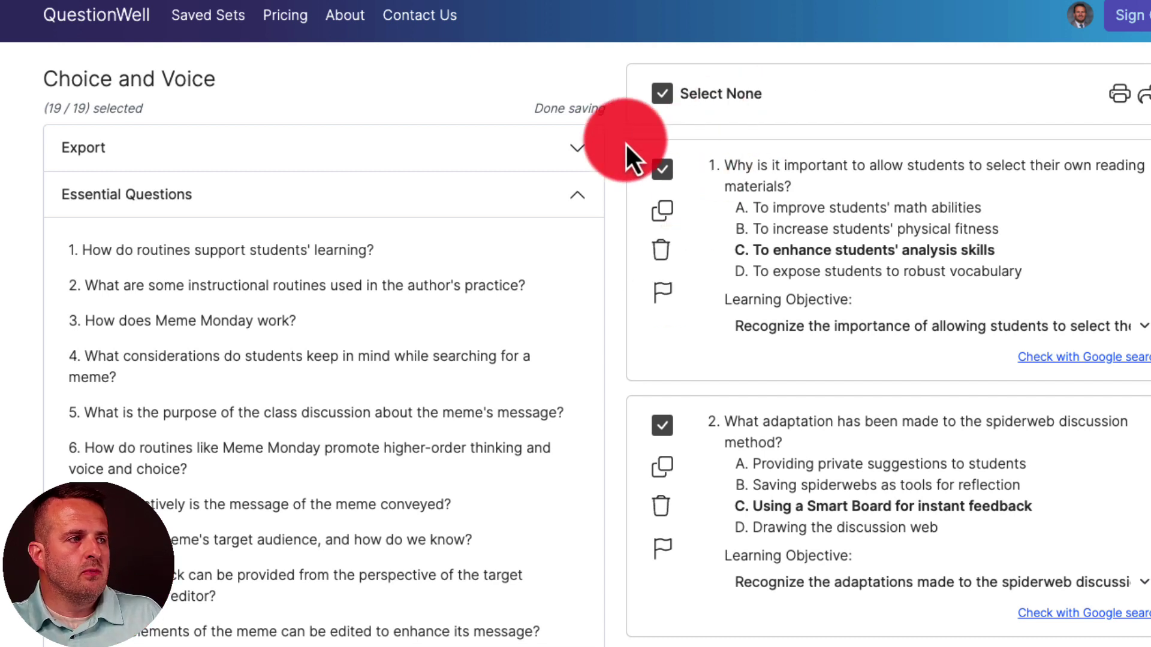
{"action": "left_click", "coordinate": [577, 149]}
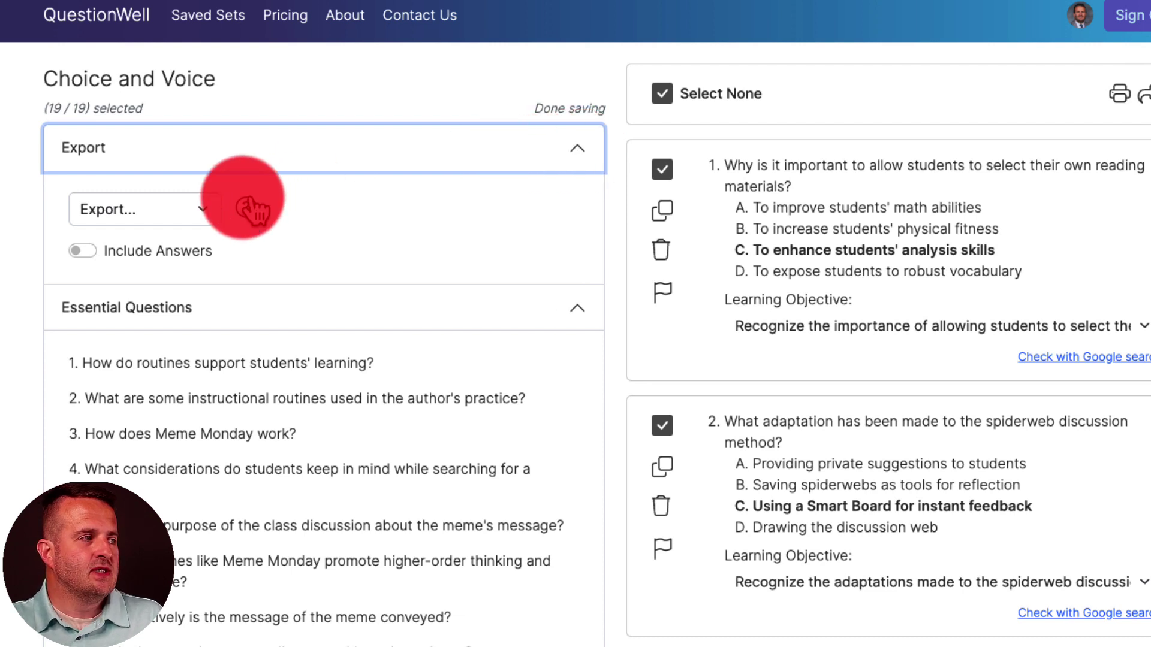
View the Export format dropdown, then go to the Saved Sets page
{"action": "left_click", "coordinate": [204, 211]}
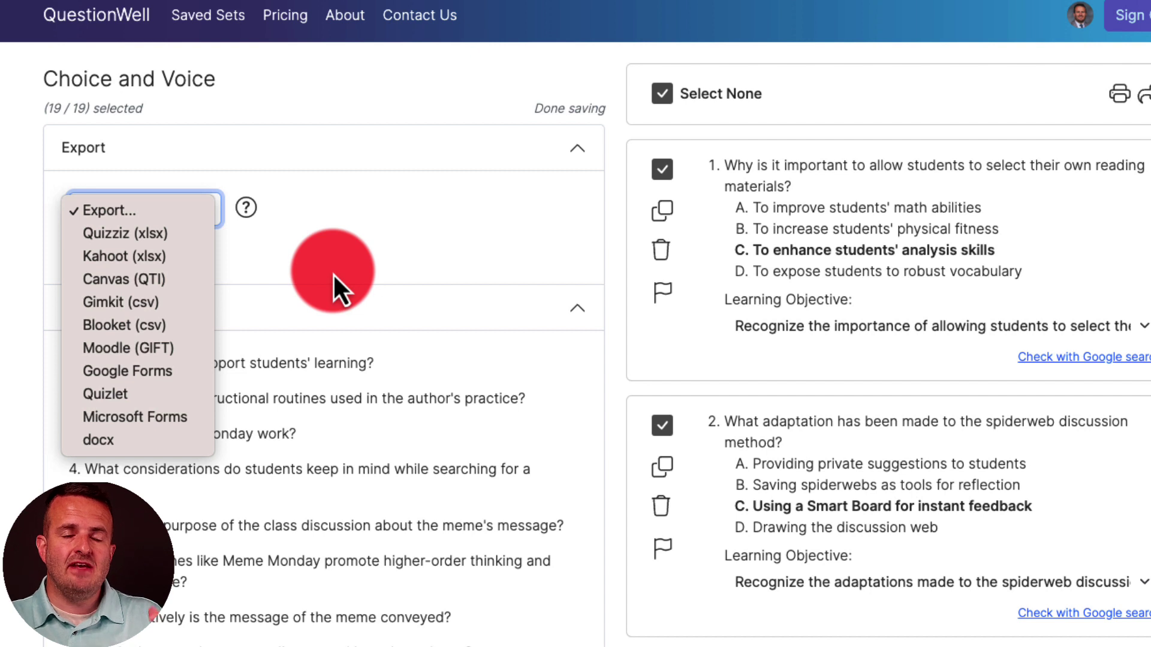
{"action": "left_click", "coordinate": [210, 17]}
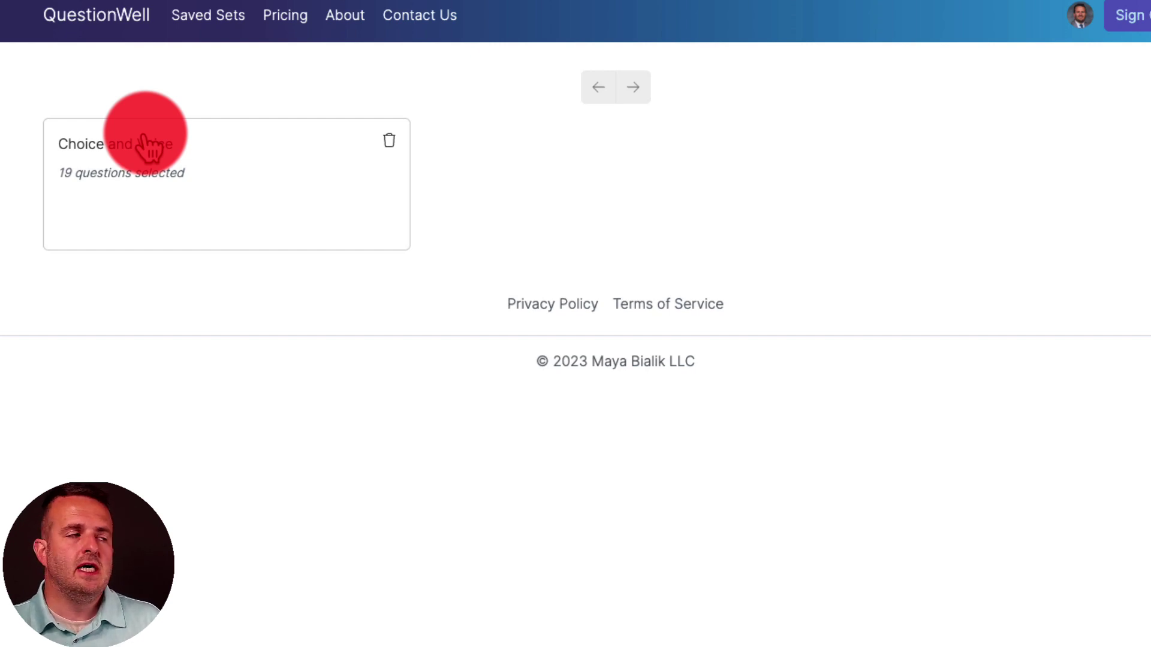
Show the Pricing page comparing the $7/month Paid Plan with the Free Plan
{"action": "left_click", "coordinate": [282, 29]}
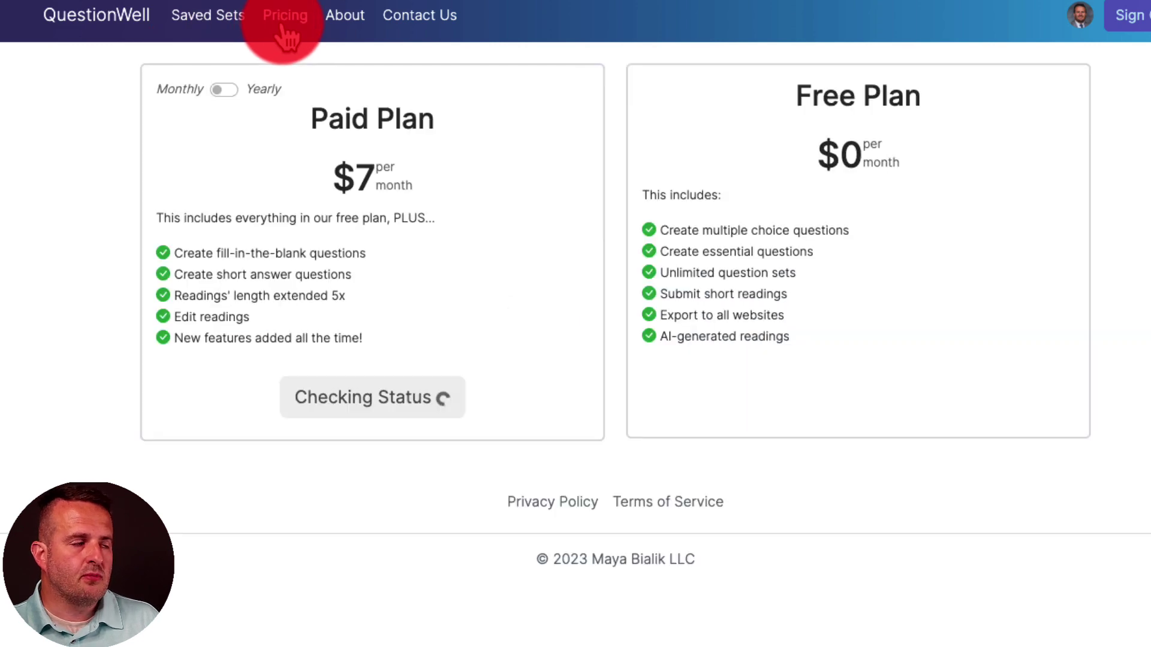